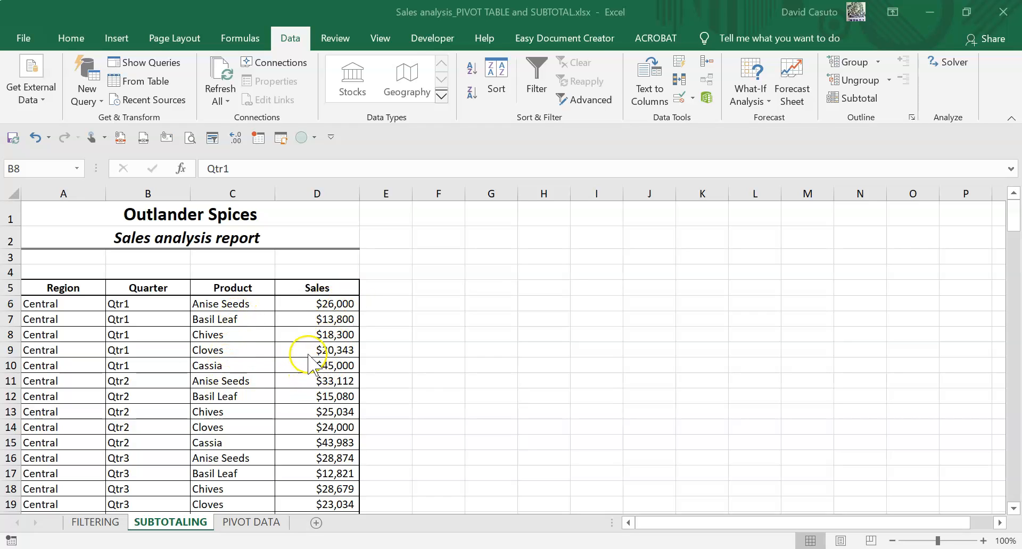
- Sort the Outlander Spices sales table by Product in ascending alphabetical order and check how the rows are grouped
scroll(243, 333, "down", 2)
scroll(256, 319, "up", 2)
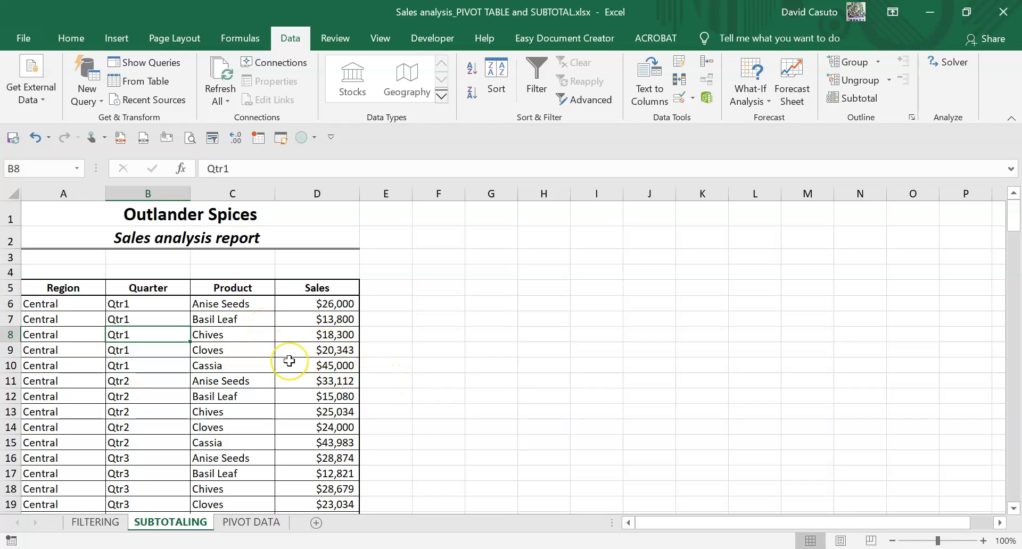
left_click(223, 318)
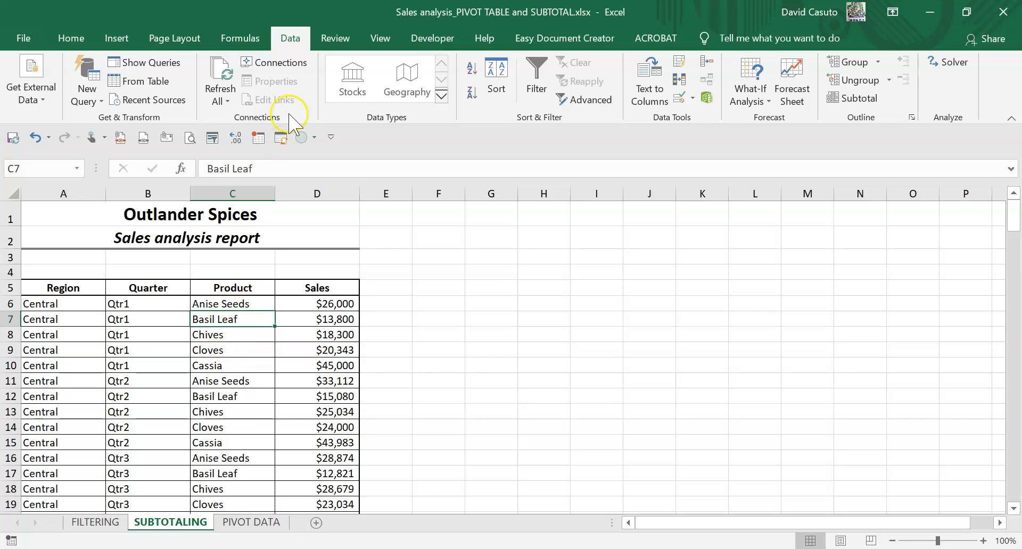
left_click(472, 69)
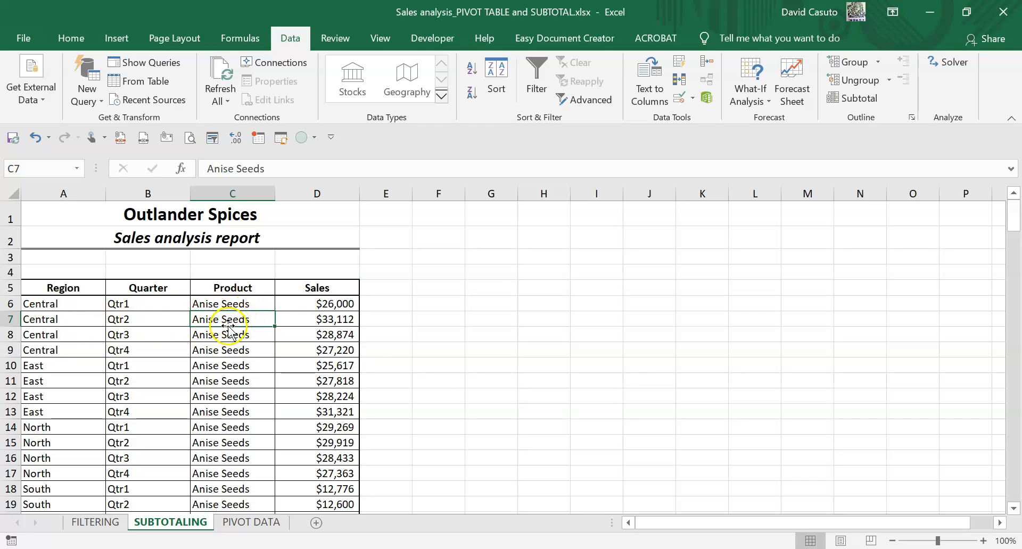
scroll(230, 372, "down", 3)
scroll(234, 379, "up", 3)
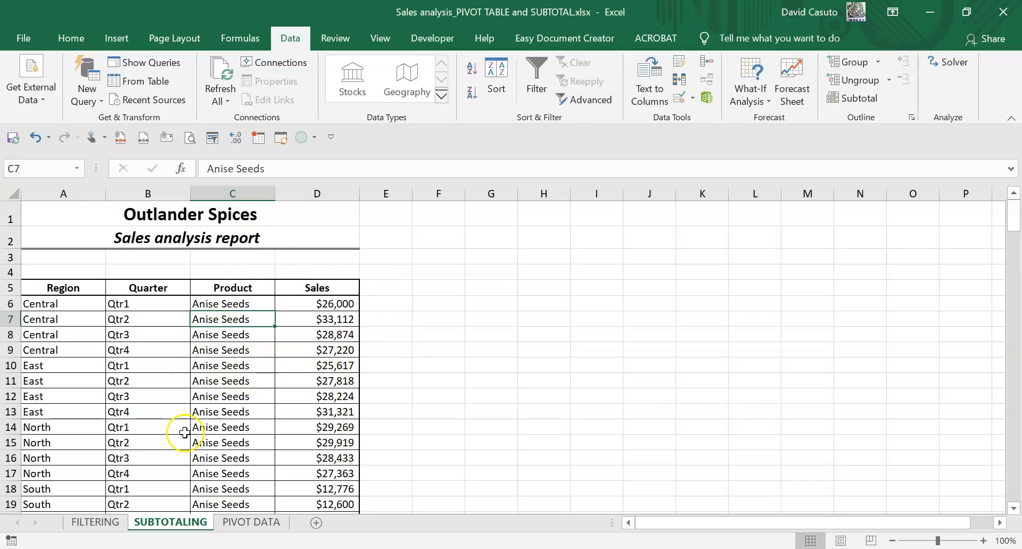
scroll(260, 413, "down", 4)
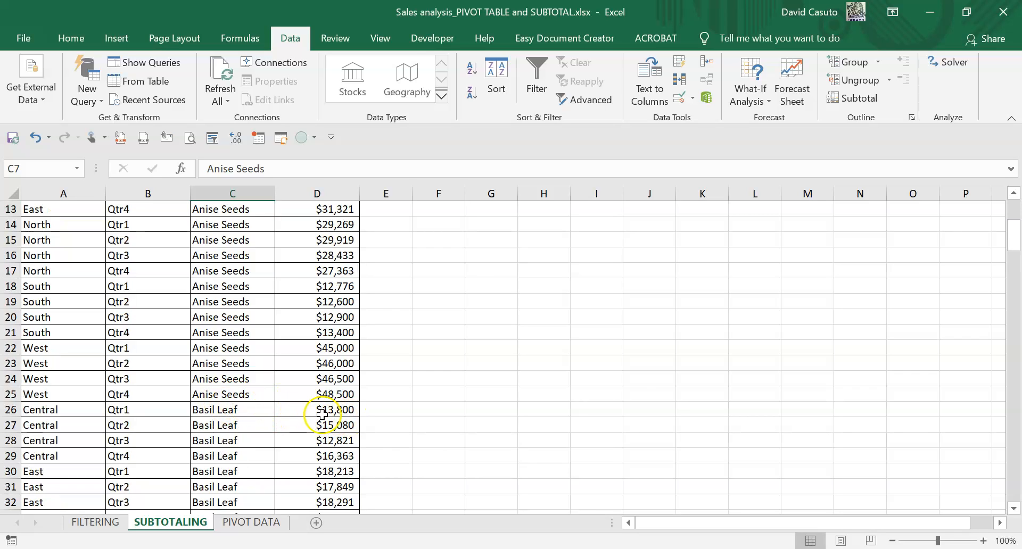
scroll(330, 398, "down", 2)
scroll(325, 400, "up", 6)
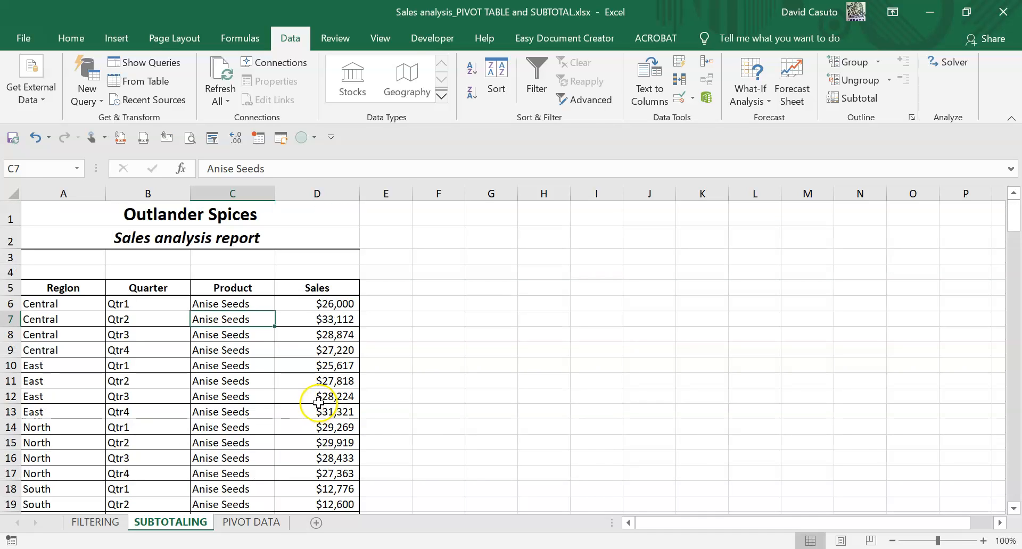
- Add subtotals to the sales table at each change in Product, using the Sum function on the Sales column
left_click(225, 335)
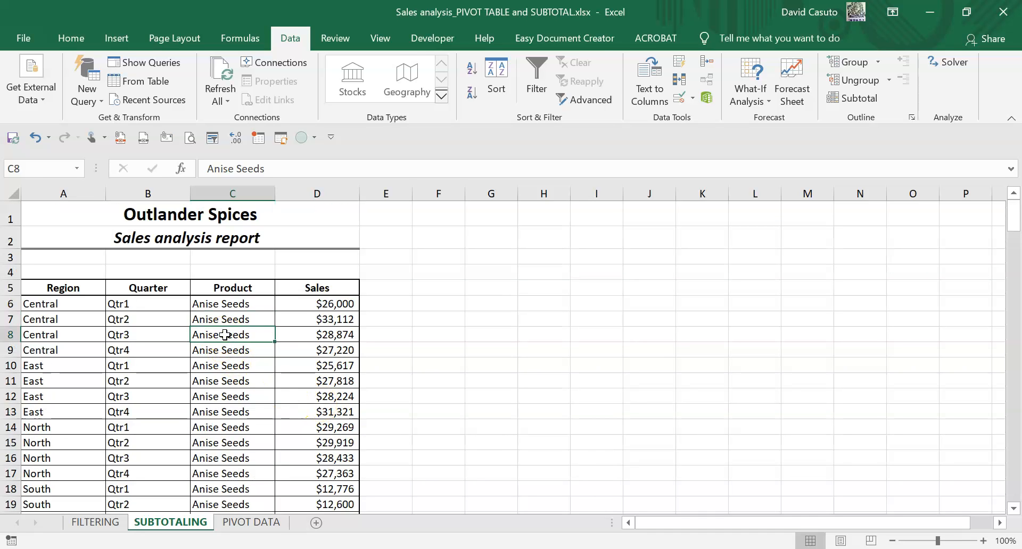
left_click(292, 39)
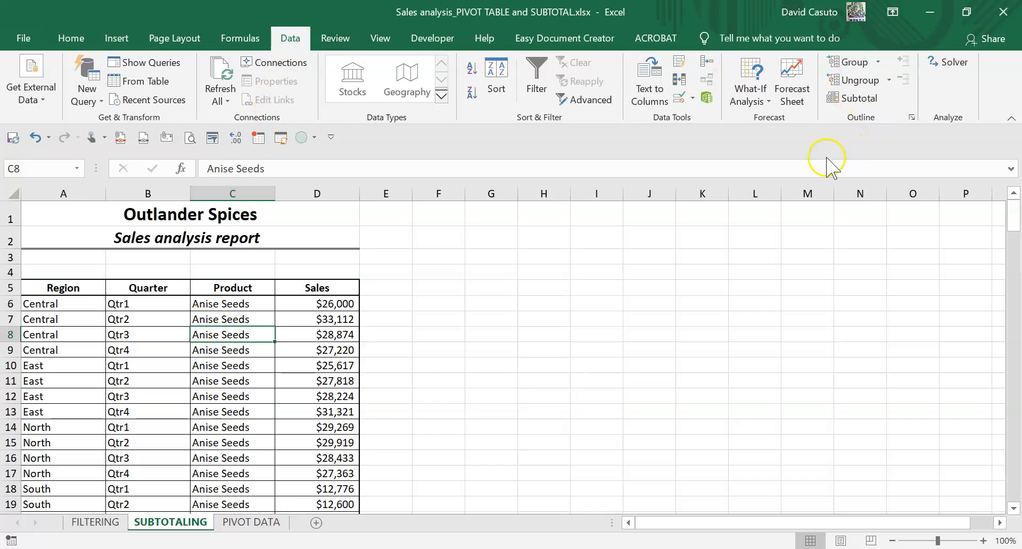
left_click(854, 101)
left_click(853, 101)
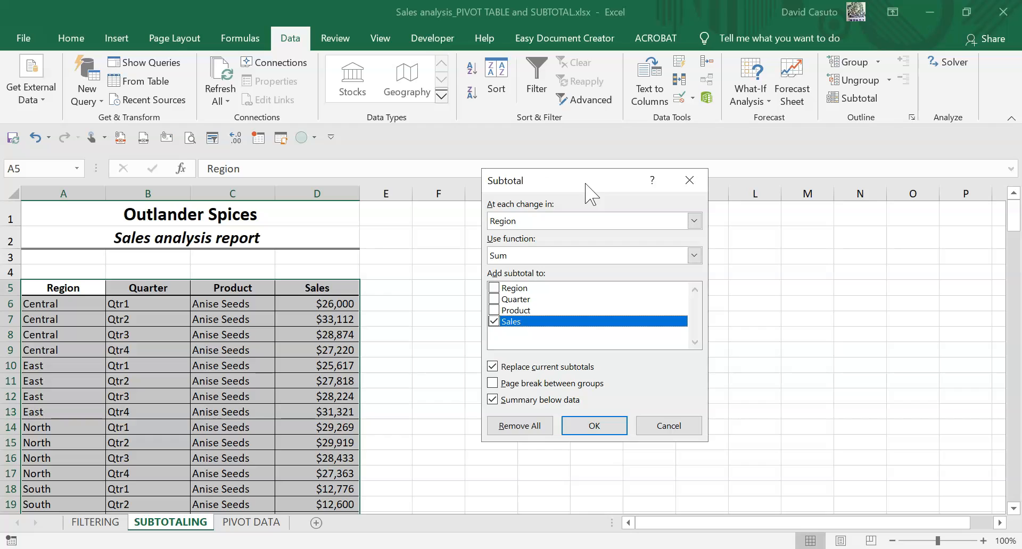
left_click(540, 210)
left_click(694, 221)
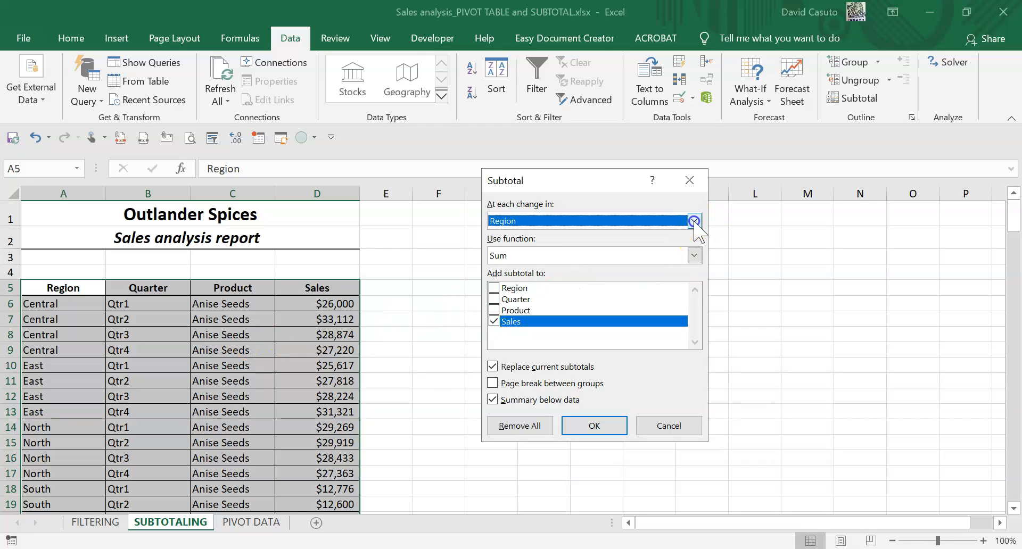
left_click(538, 259)
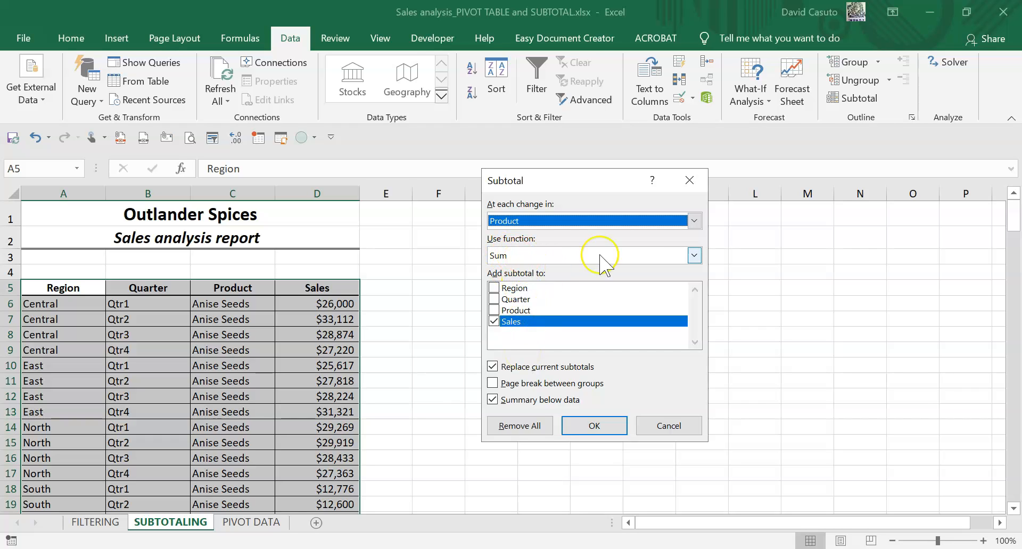
left_click(694, 255)
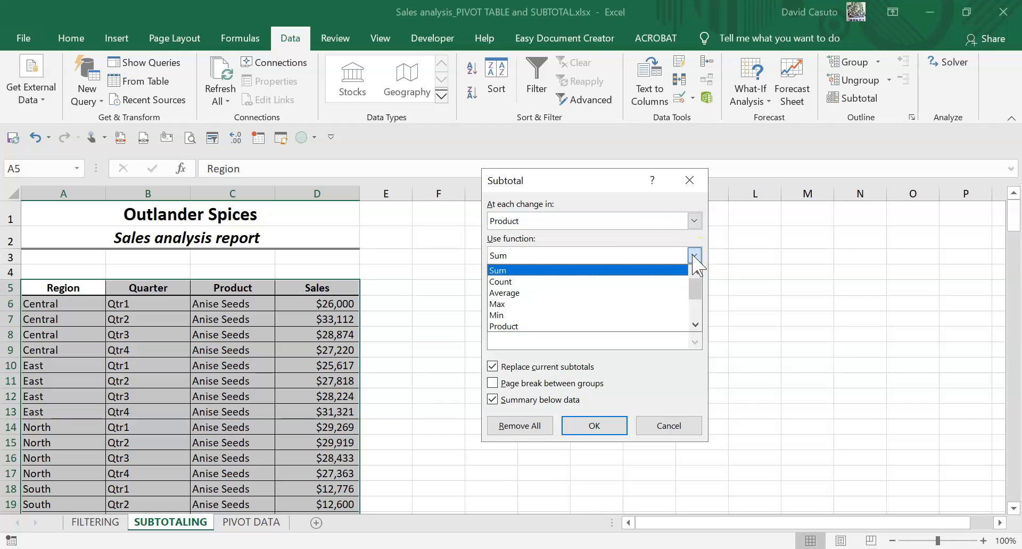
left_click(675, 235)
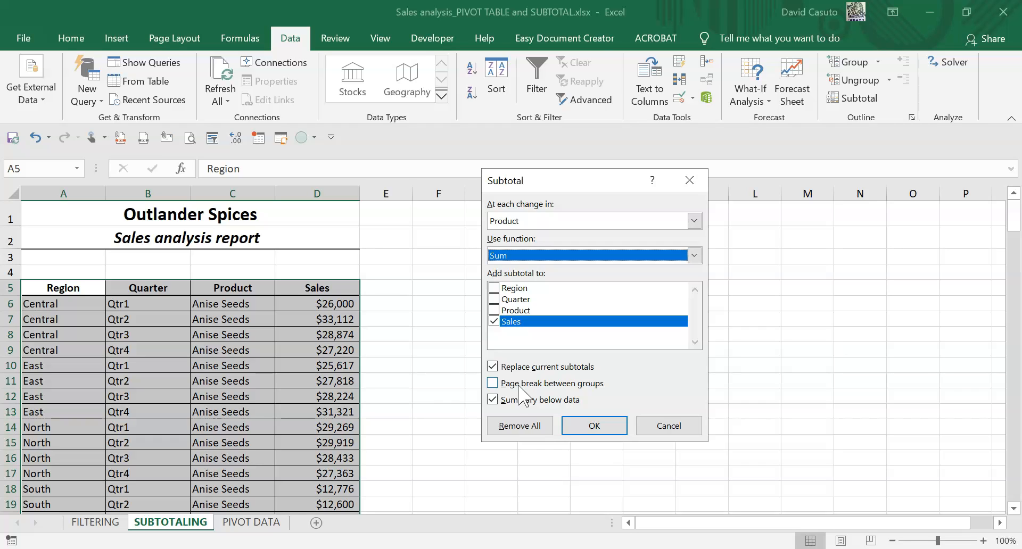
left_click(498, 383)
left_click(585, 427)
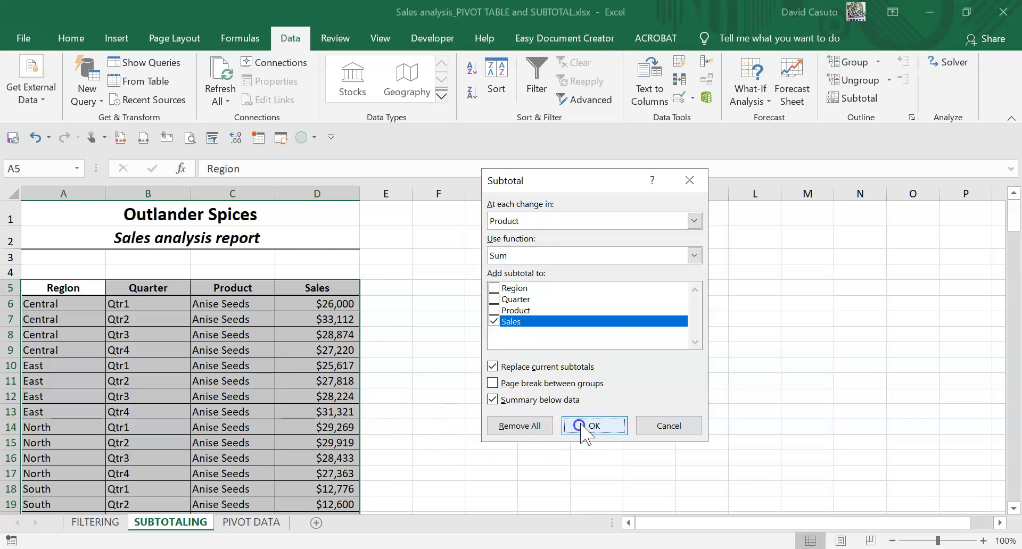
- Examine the subtotal rows inserted beneath each product group in the sales table
scroll(349, 381, "down", 3)
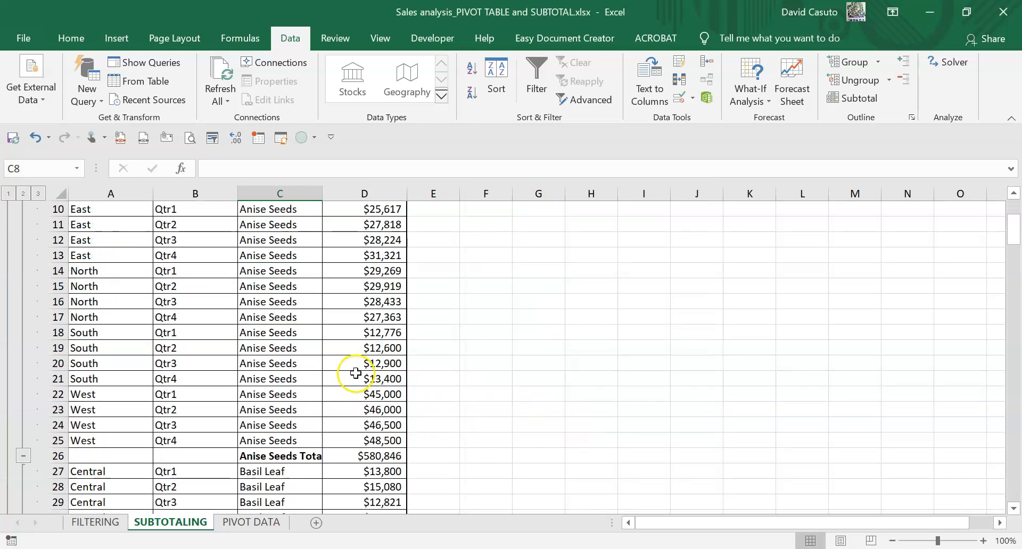
scroll(378, 456, "down", 1)
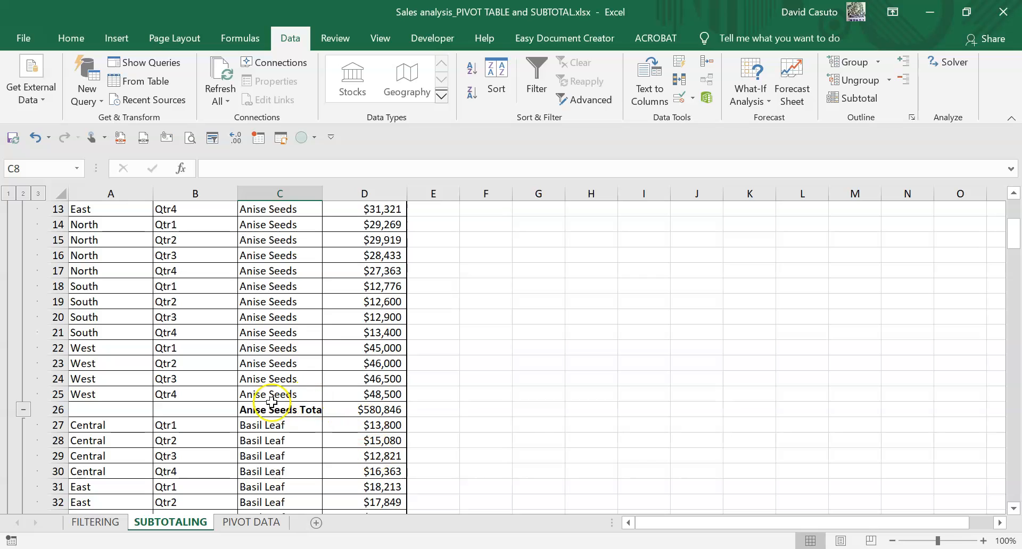
scroll(351, 393, "up", 1)
scroll(362, 398, "down", 1)
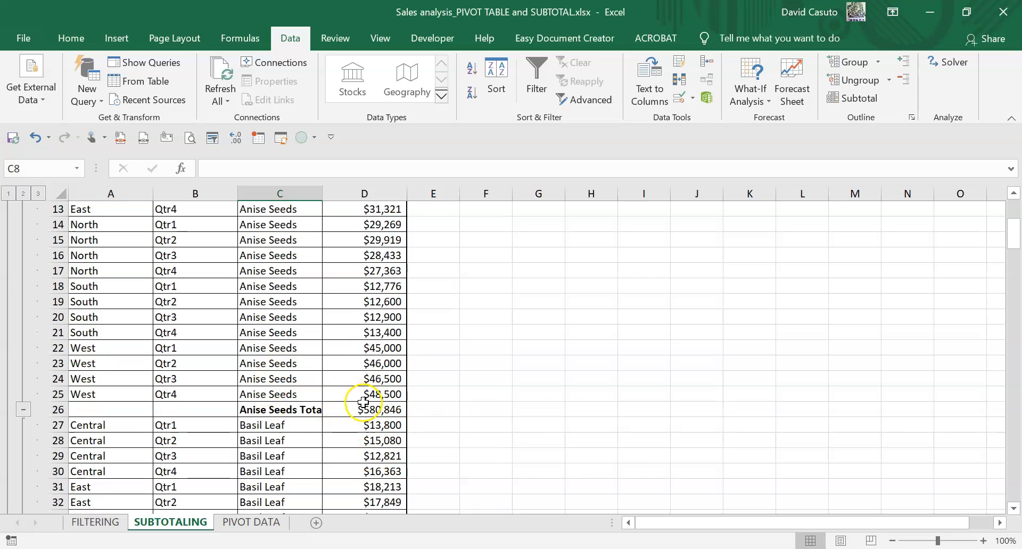
scroll(367, 407, "down", 1)
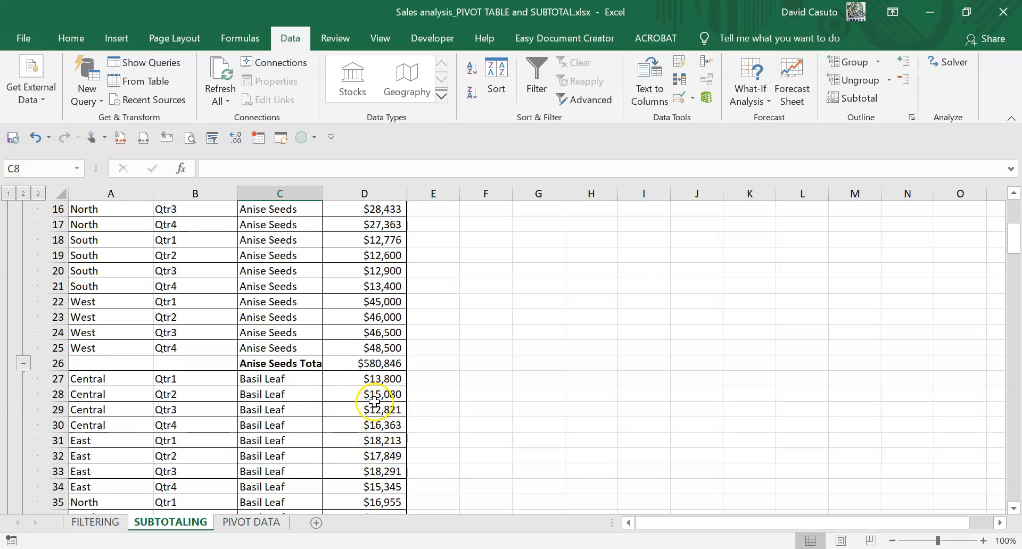
scroll(367, 372, "down", 6)
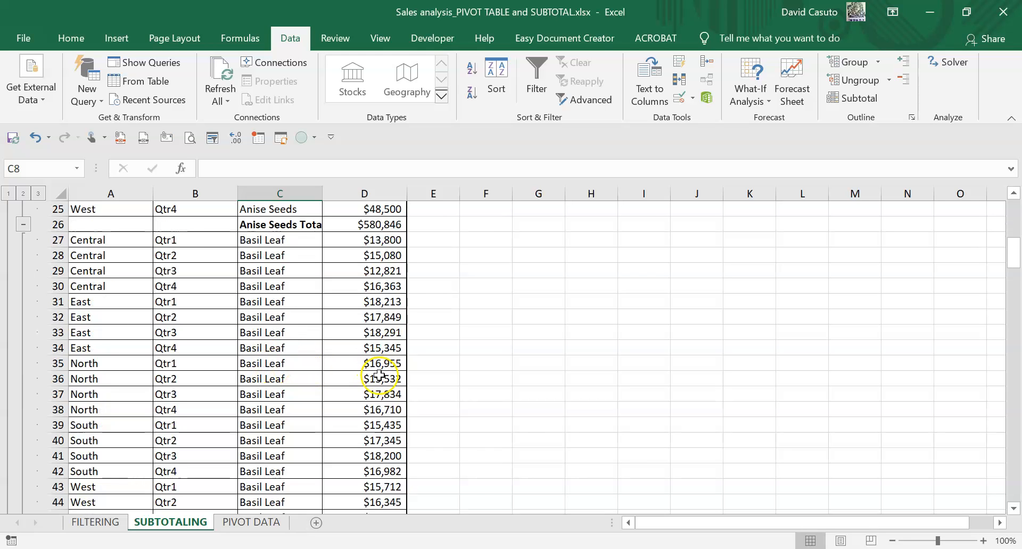
scroll(383, 399, "down", 6)
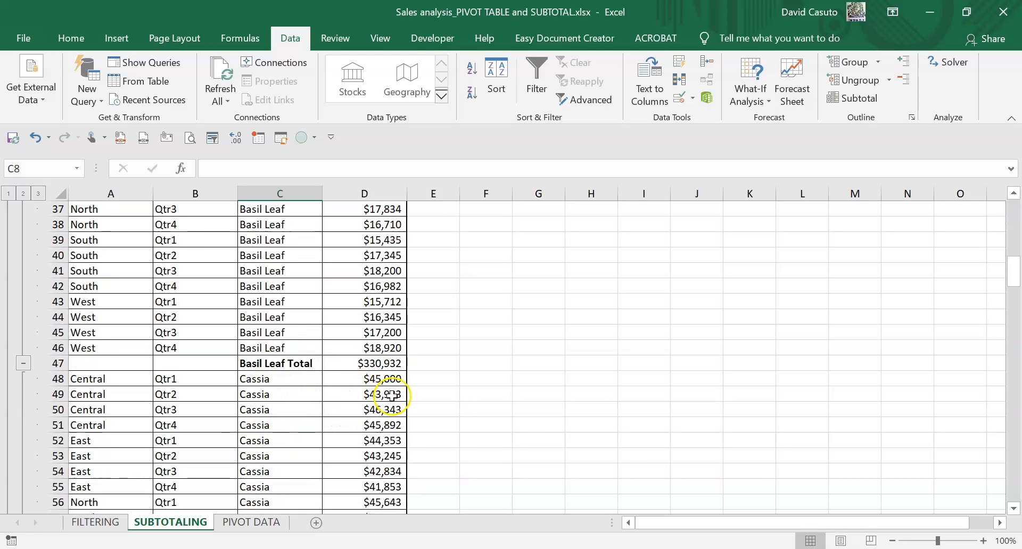
scroll(385, 399, "down", 10)
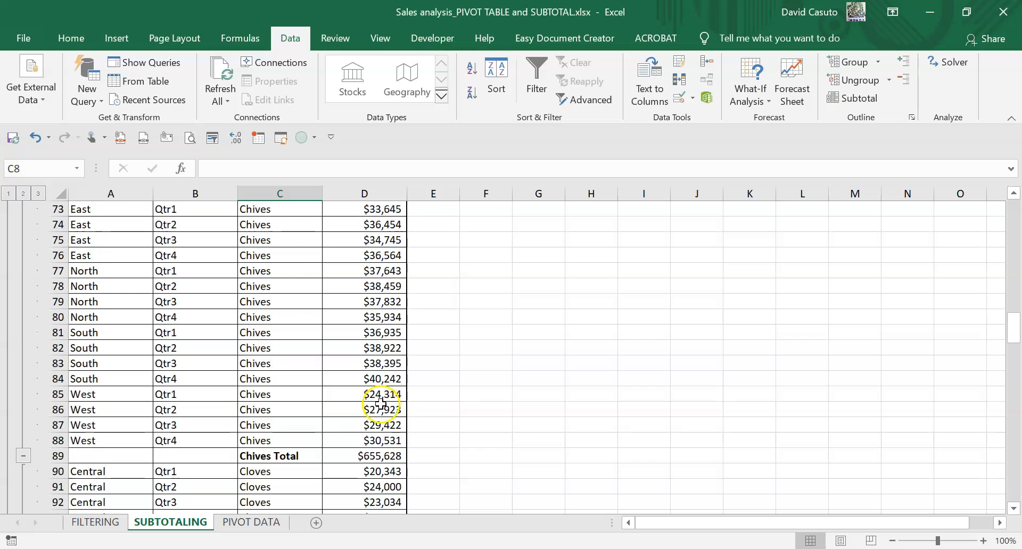
scroll(382, 402, "up", 8)
scroll(382, 403, "up", 19)
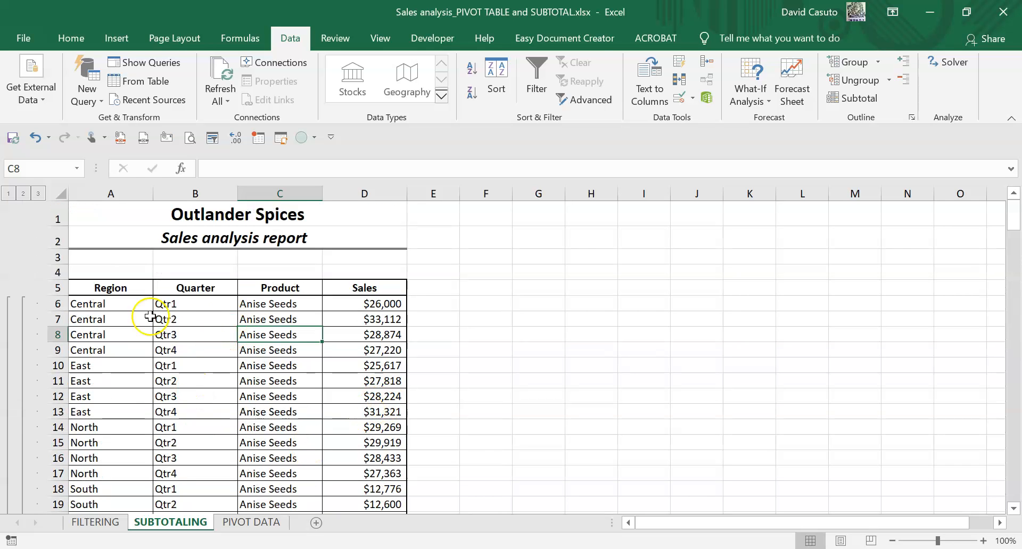
- View the outline at grand-total level, product-total level and full detail, and check the Grand Total row at the table's end
left_click(8, 194)
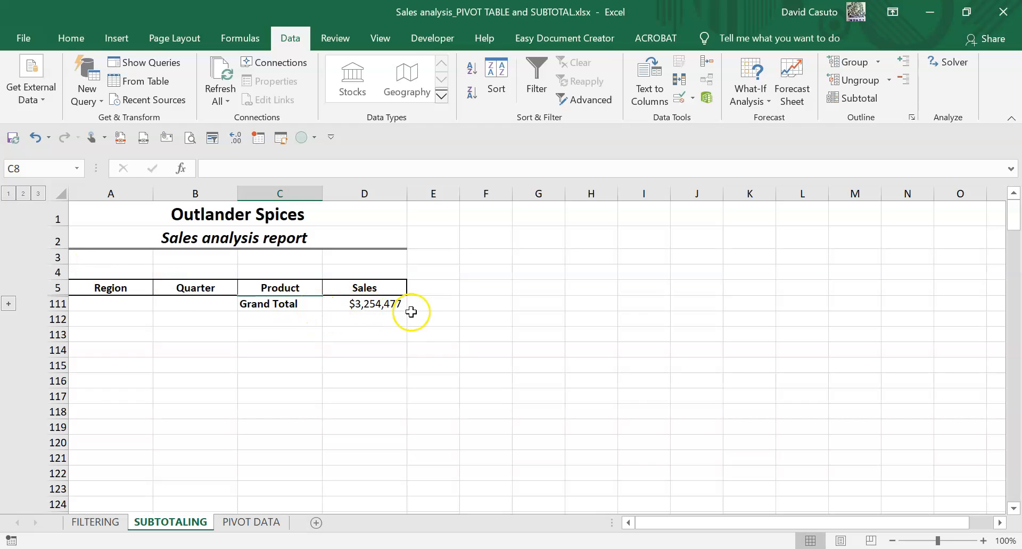
left_click(23, 194)
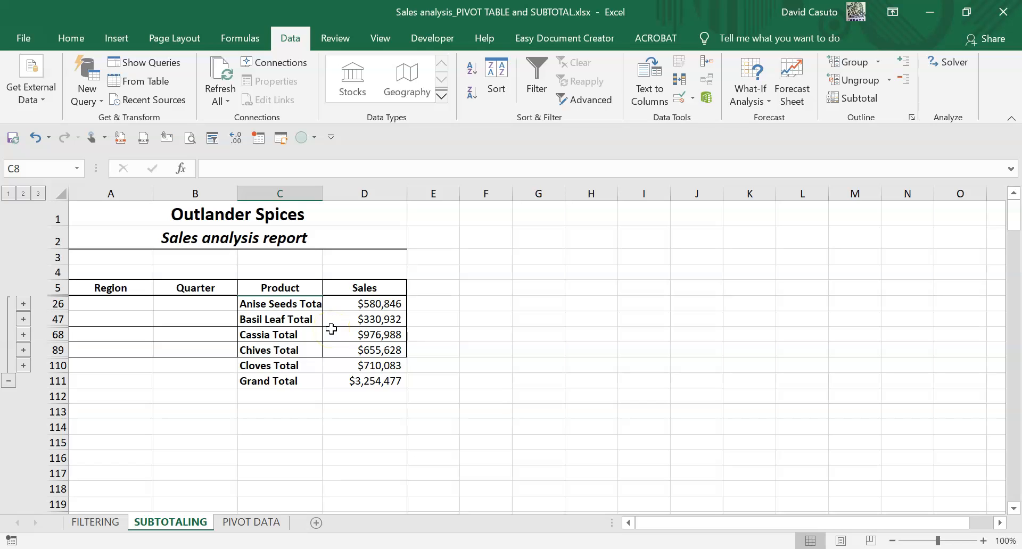
left_click(39, 193)
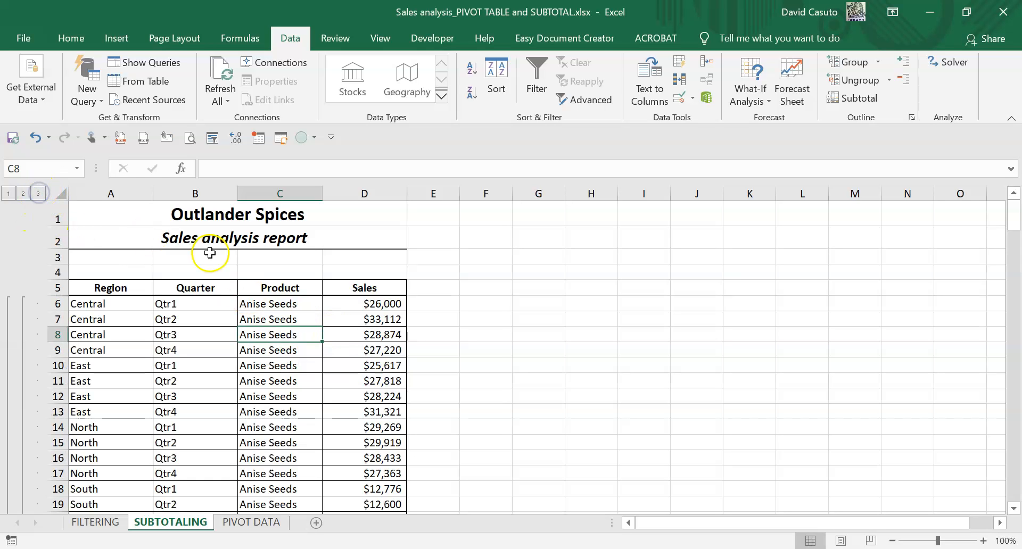
scroll(339, 347, "down", 2)
scroll(339, 347, "down", 20)
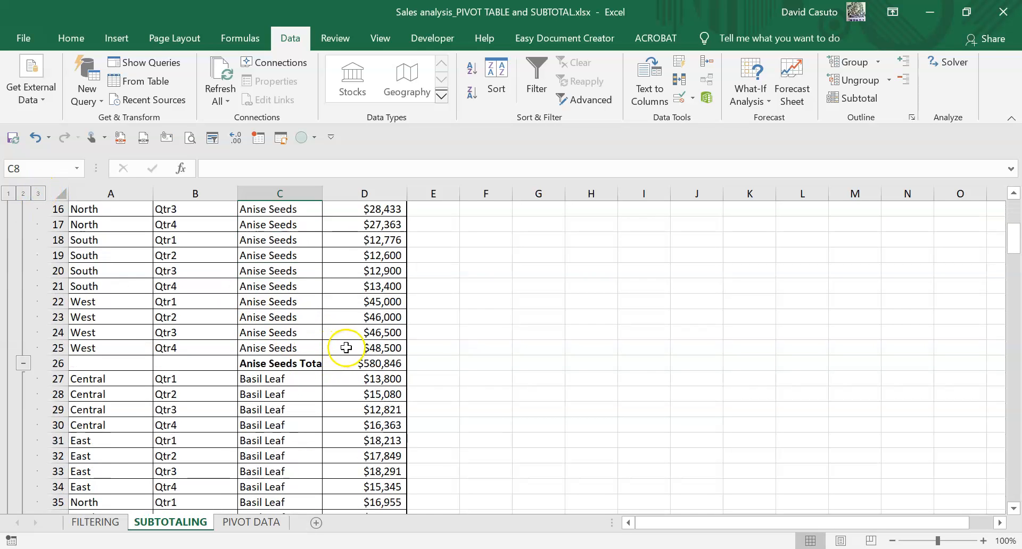
scroll(348, 362, "down", 8)
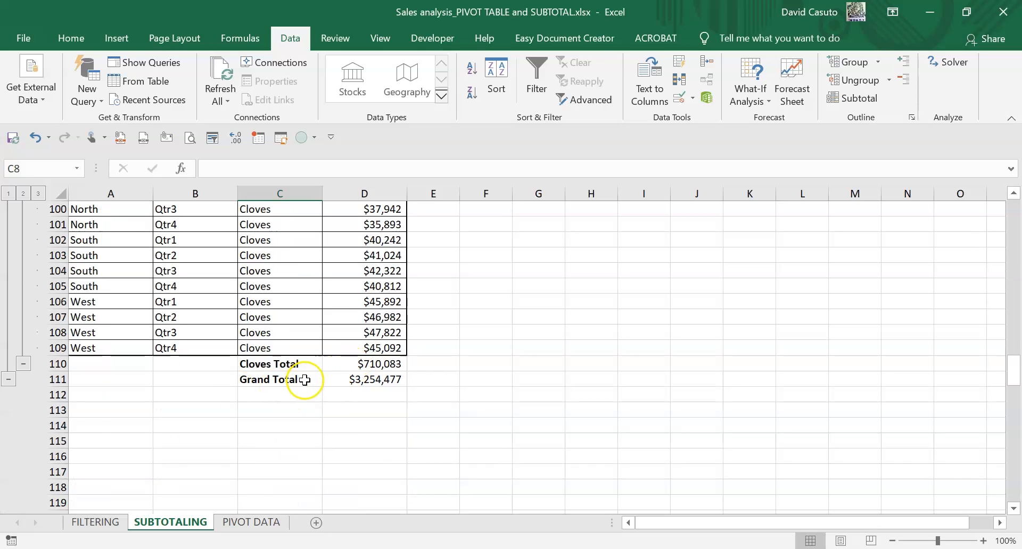
scroll(304, 380, "up", 20)
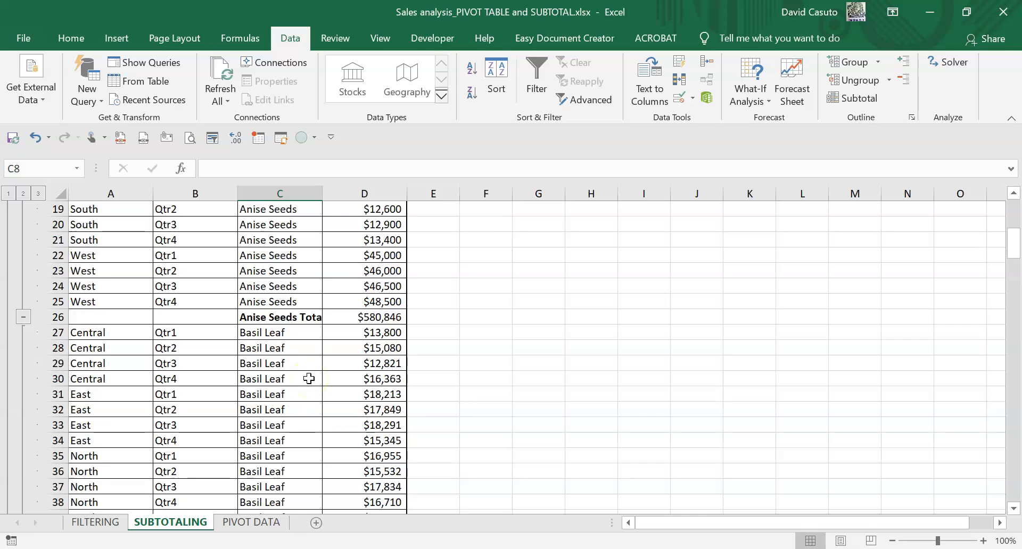
scroll(309, 379, "up", 6)
- Add a second subtotal counting Sales at each change in Product, with replacement of current subtotals turned off
left_click(273, 365)
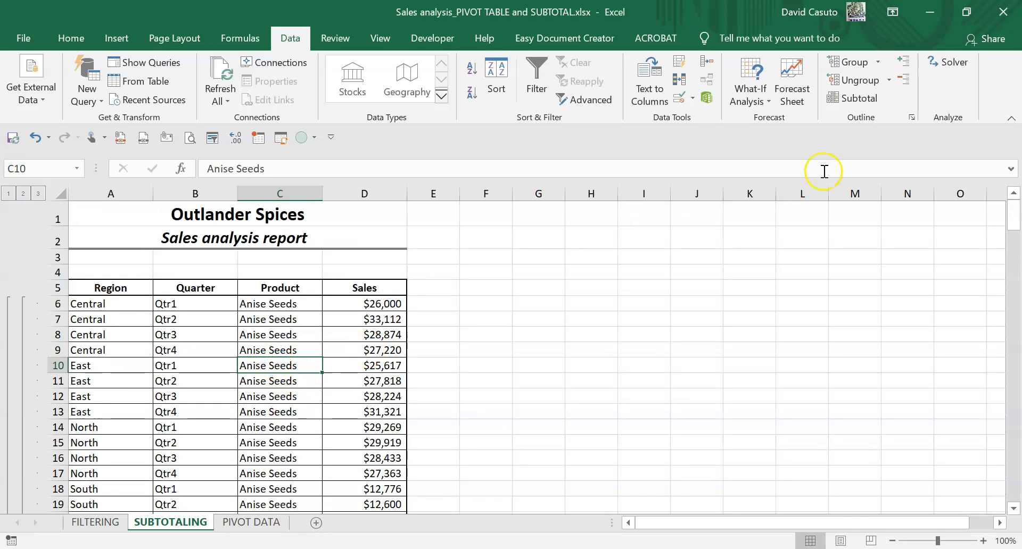
left_click(852, 98)
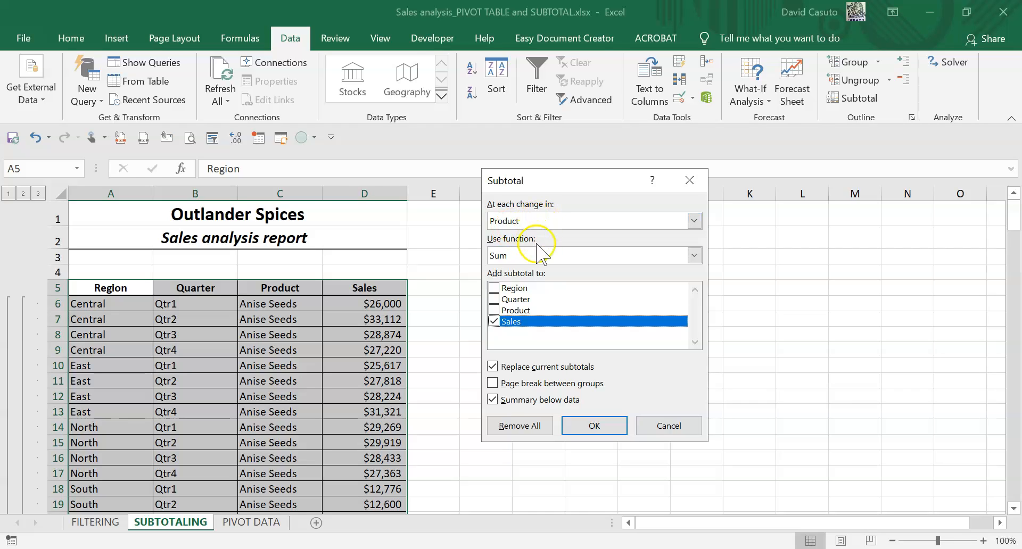
left_click(542, 256)
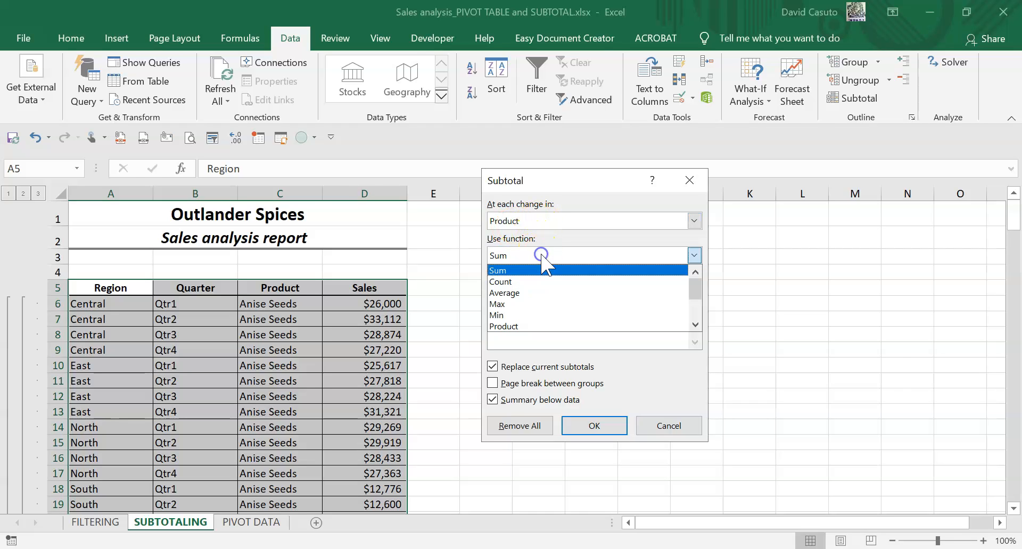
left_click(513, 282)
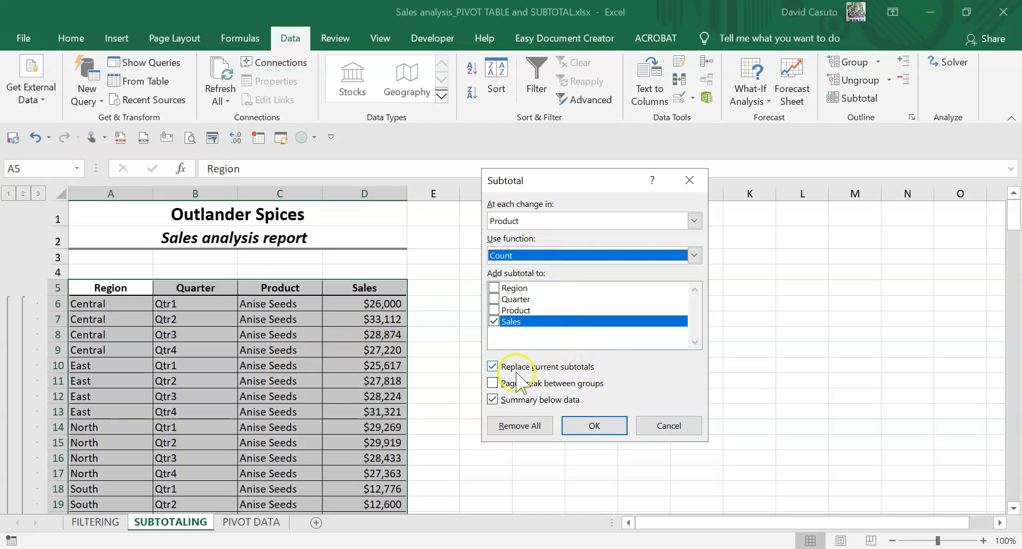
left_click(492, 366)
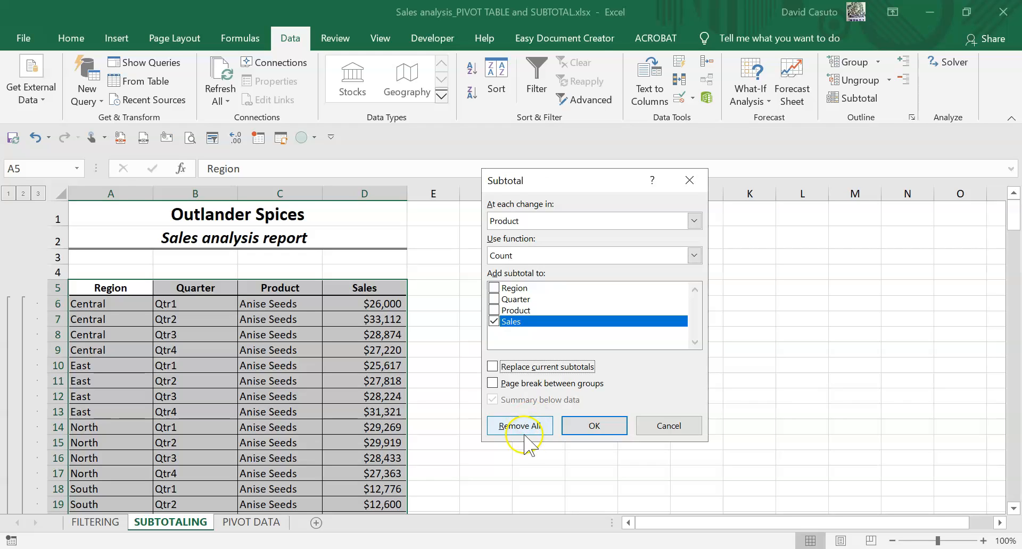
left_click(574, 432)
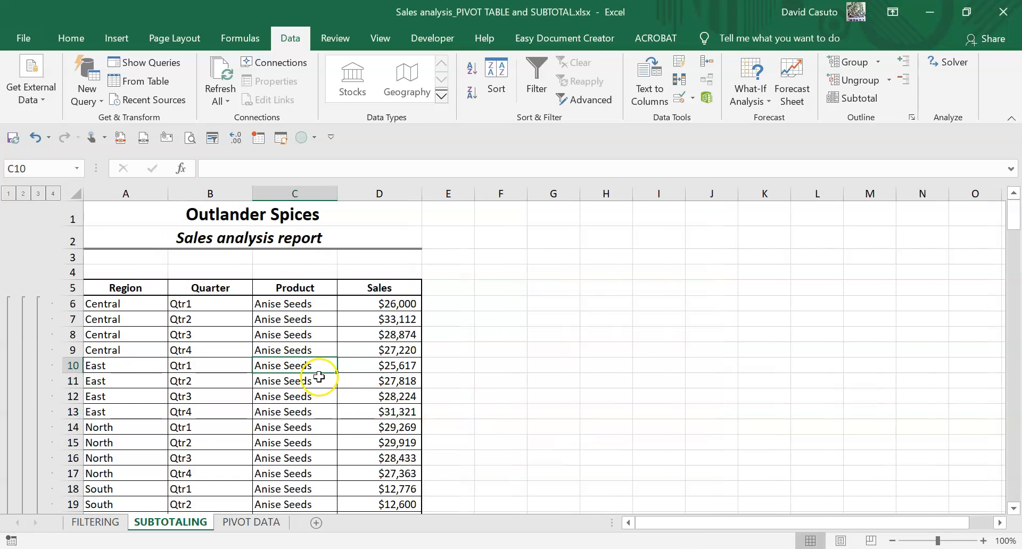
scroll(319, 381, "down", 4)
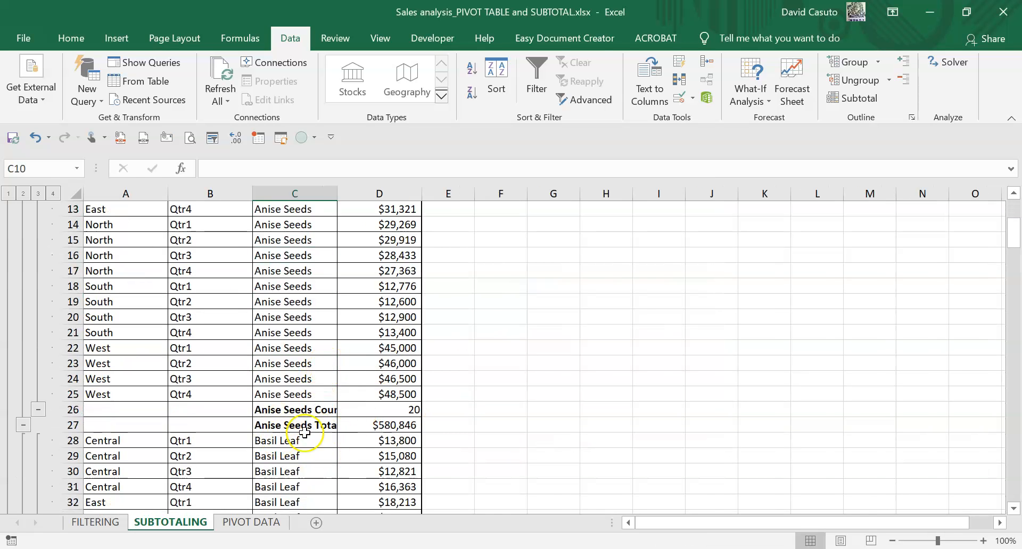
- Widen the Product column to fit the subtotal labels, and examine the count and total rows beneath each product group
left_click_drag(336, 200, 385, 200)
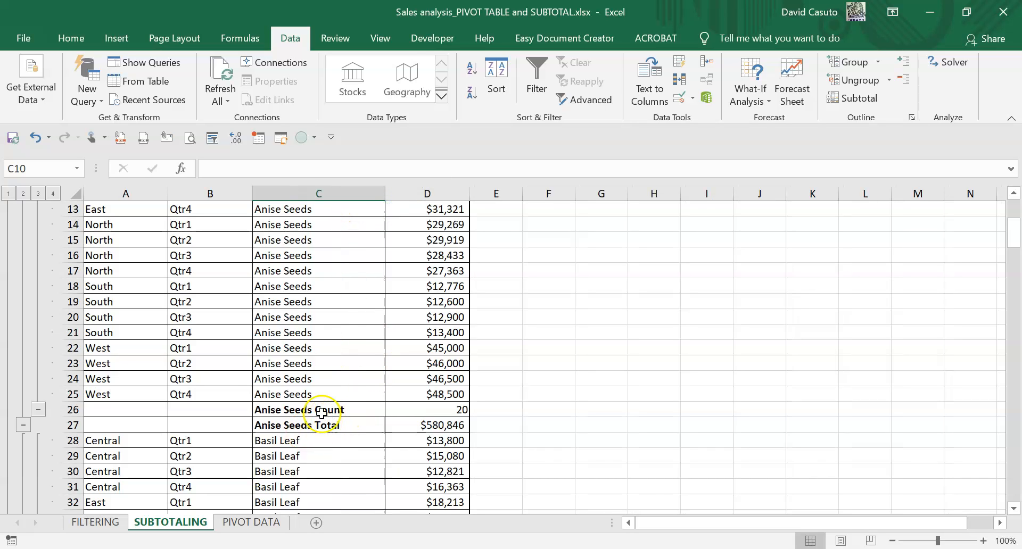
scroll(449, 348, "up", 4)
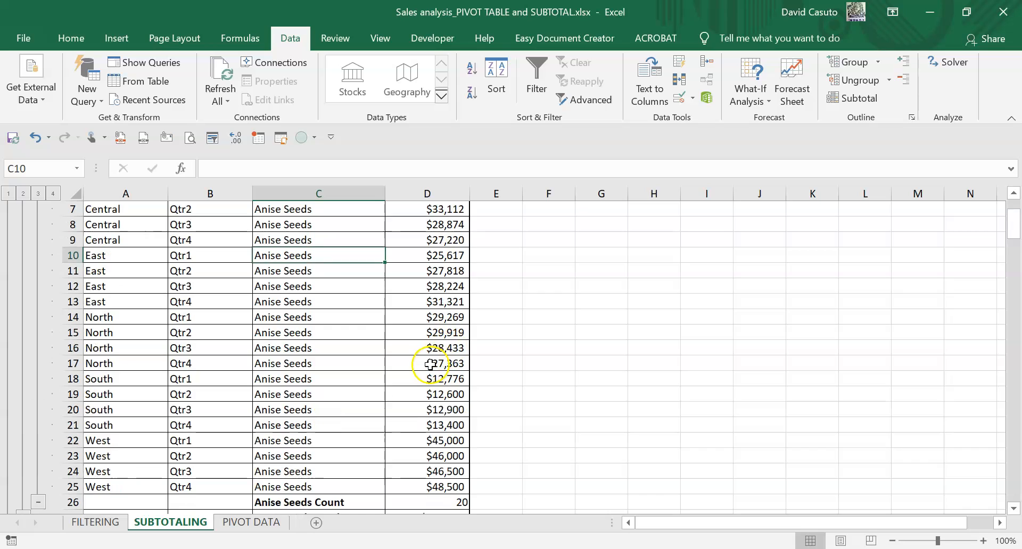
scroll(434, 365, "down", 2)
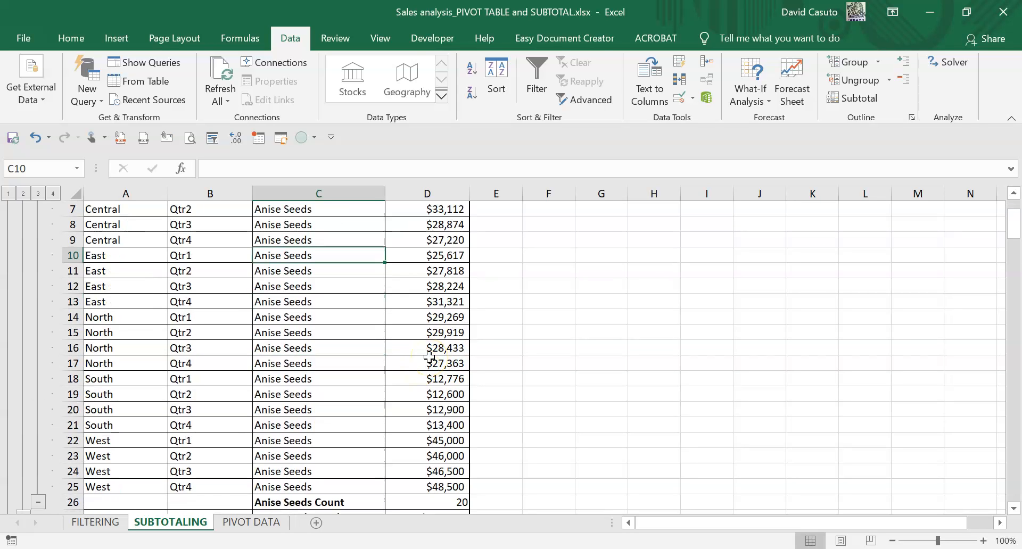
scroll(360, 404, "down", 4)
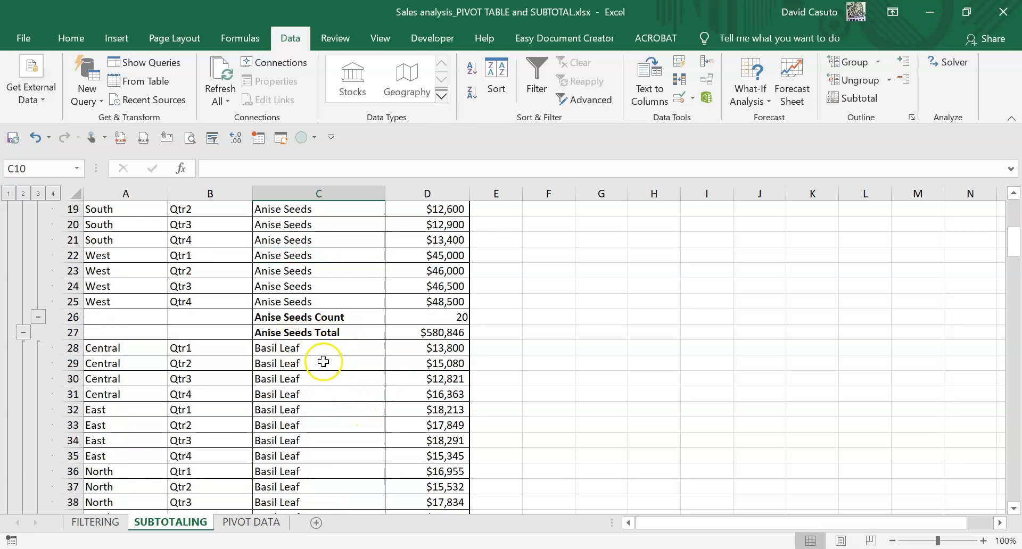
scroll(325, 358, "down", 2)
scroll(332, 359, "down", 7)
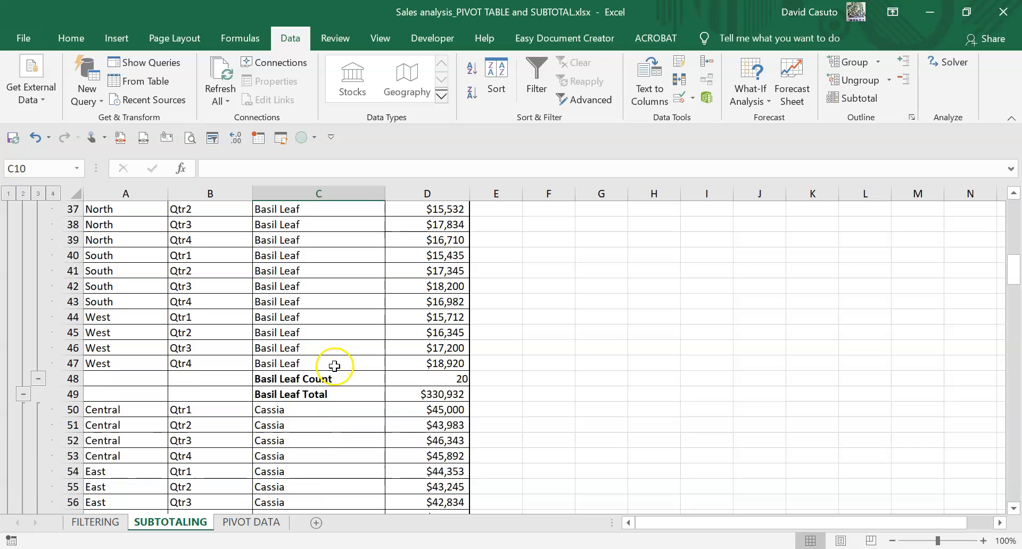
scroll(333, 372, "down", 15)
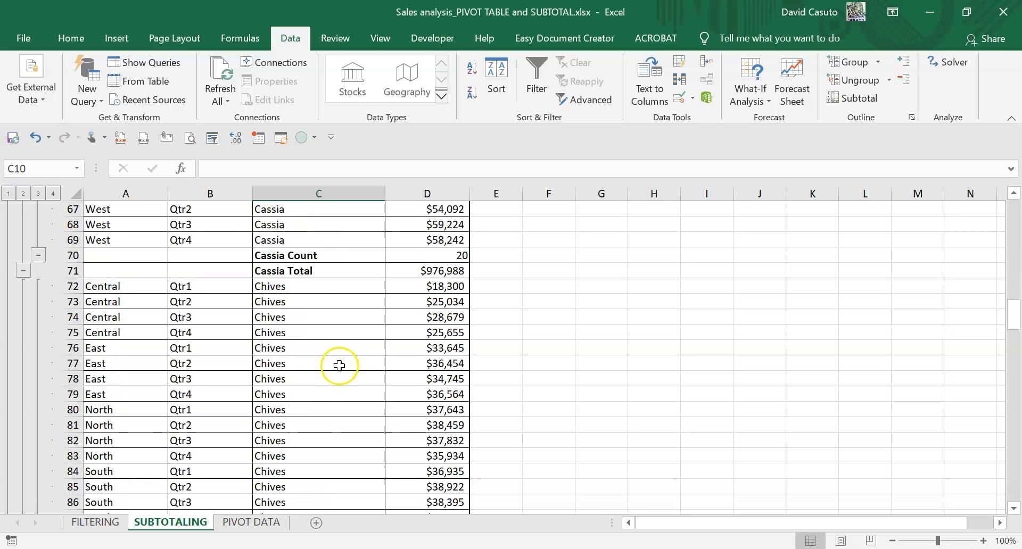
scroll(331, 376, "down", 2)
scroll(330, 378, "up", 20)
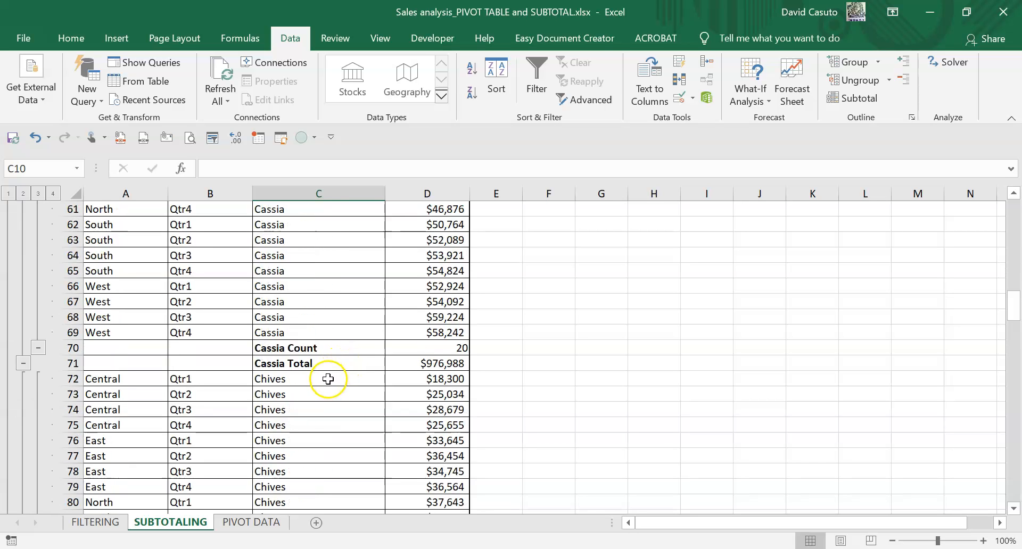
scroll(330, 379, "up", 4)
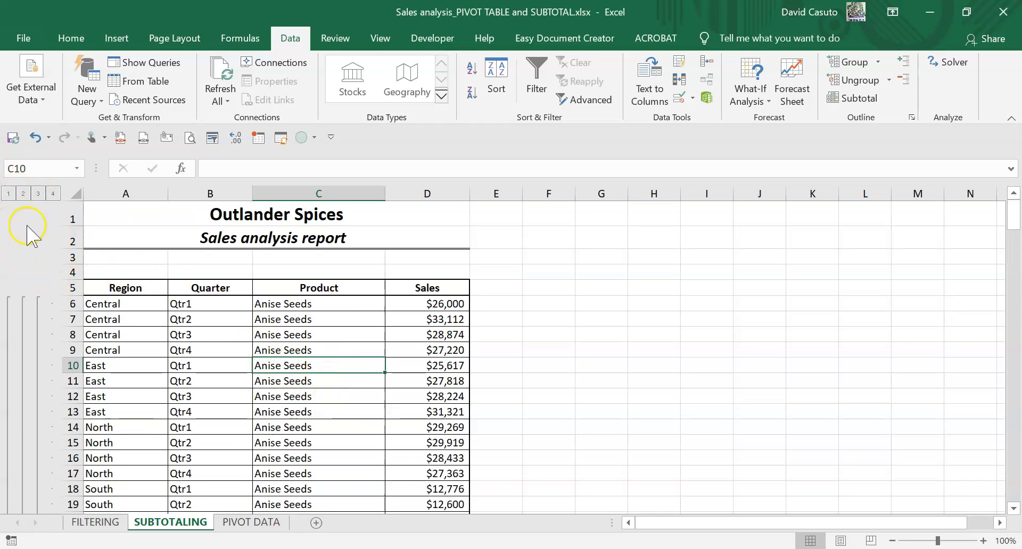
- View the outline at levels 1, 2, 3 and 4 in turn, from the grand count and total to full detail
left_click(8, 194)
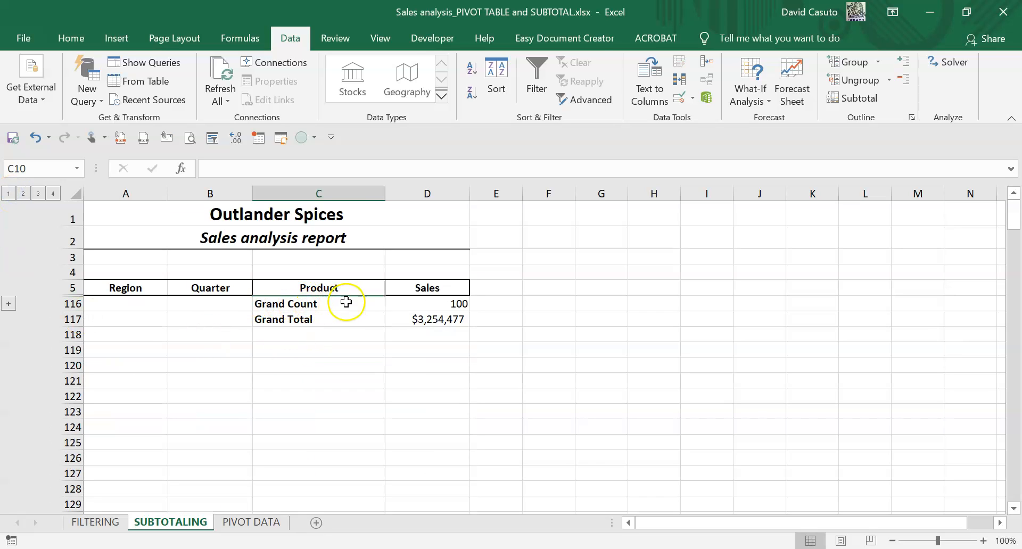
left_click(23, 193)
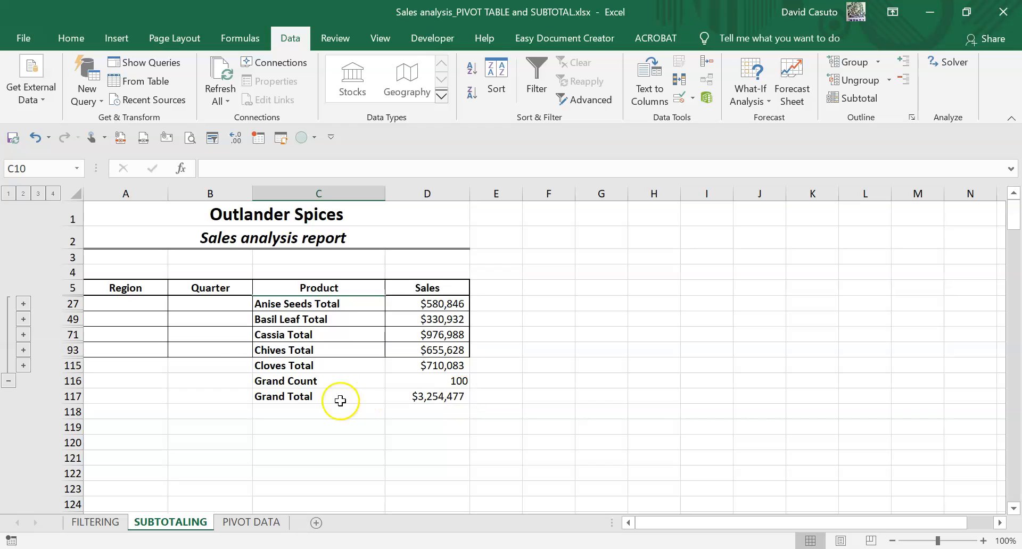
left_click(47, 188)
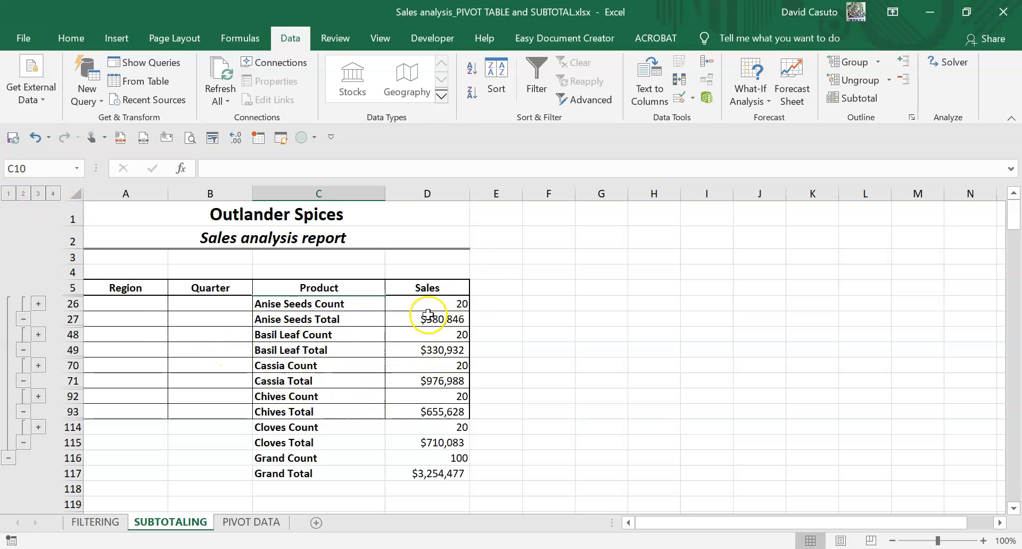
left_click(54, 193)
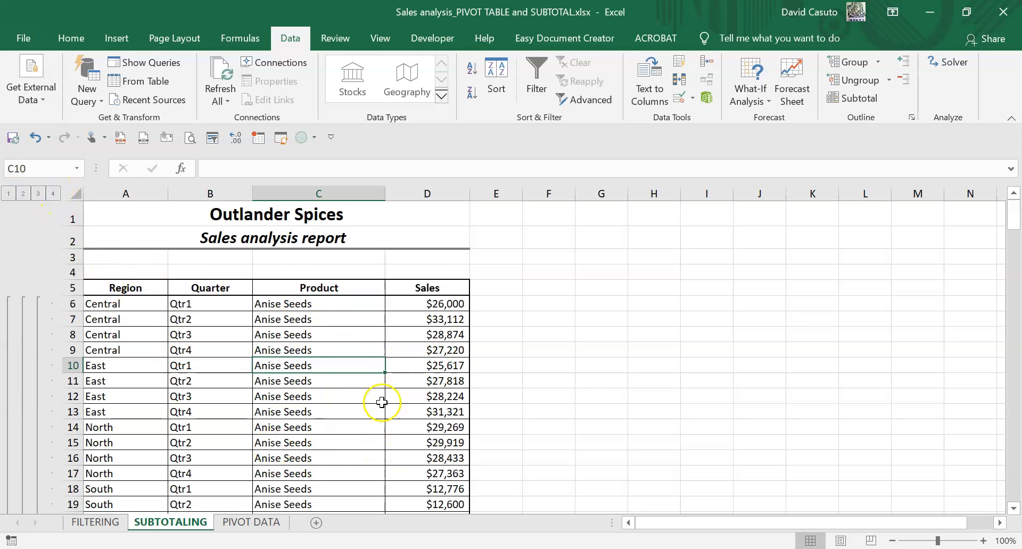
scroll(376, 388, "down", 3)
scroll(377, 380, "down", 4)
scroll(381, 376, "up", 7)
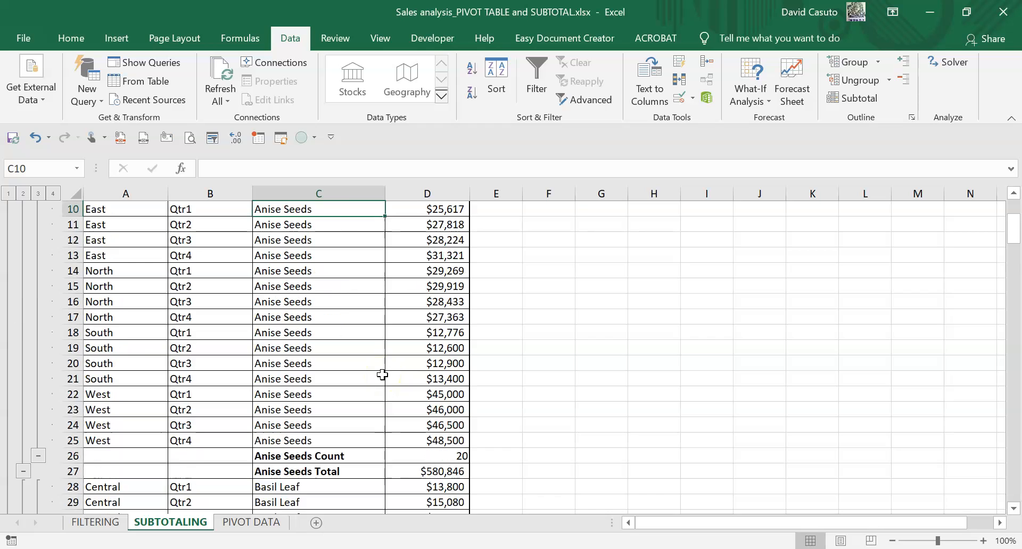
- Remove all subtotals from the sales table and check the data rows for leftover subtotal rows
left_click(274, 364)
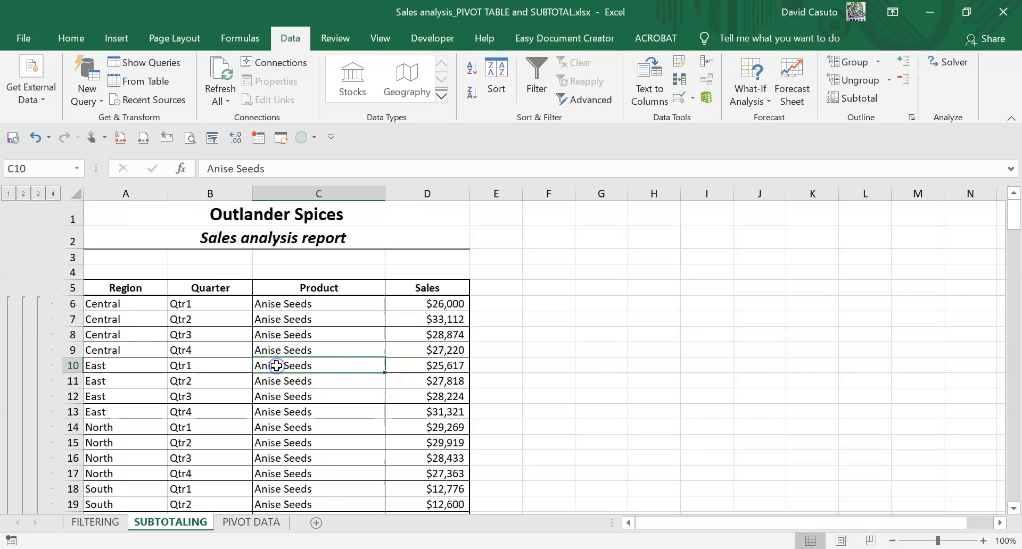
left_click(853, 97)
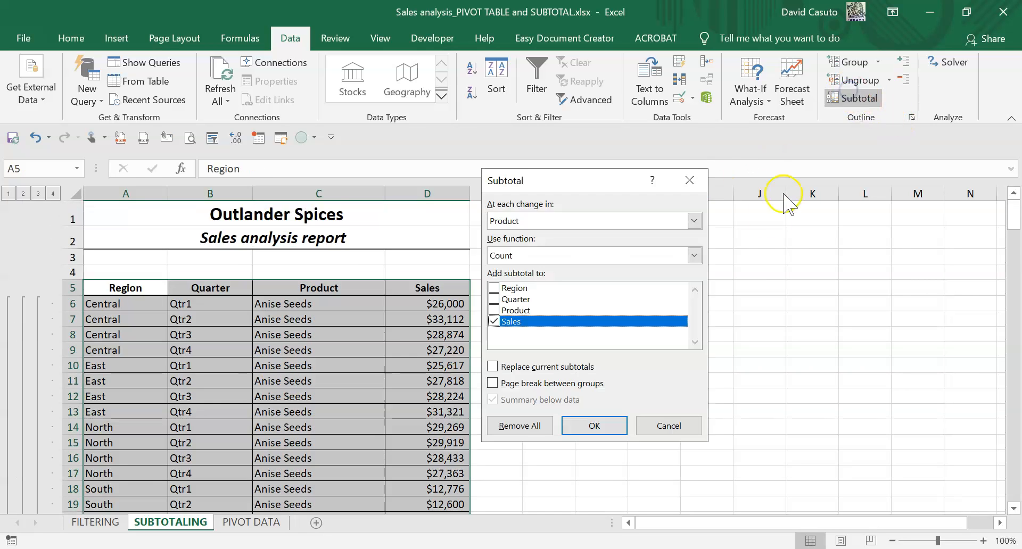
left_click(526, 425)
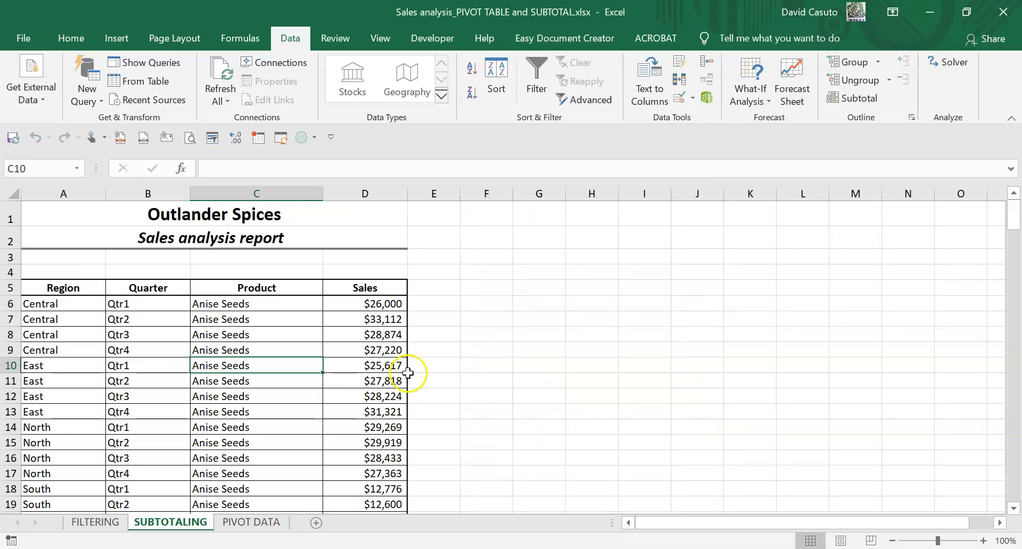
scroll(323, 407, "down", 3)
scroll(325, 409, "down", 4)
scroll(326, 410, "up", 7)
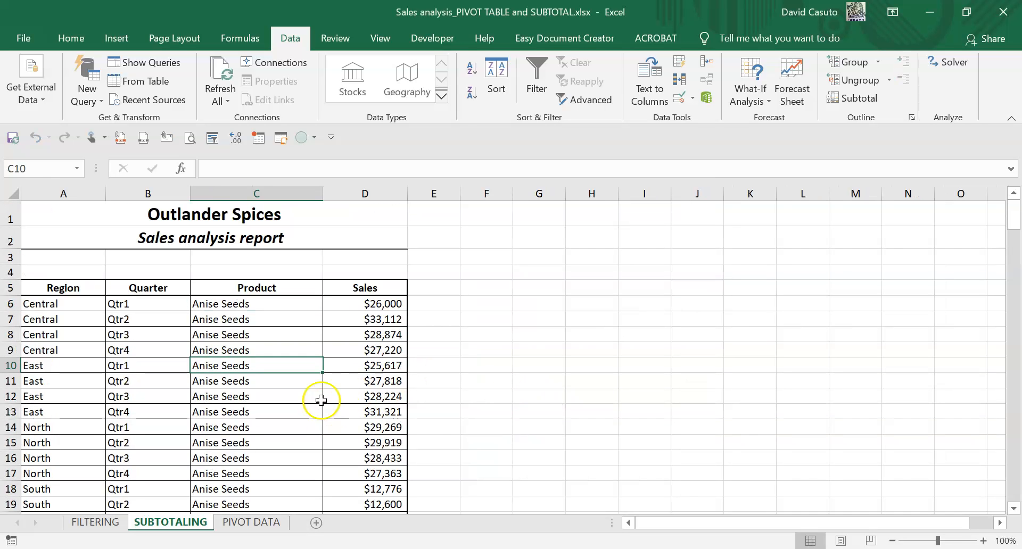